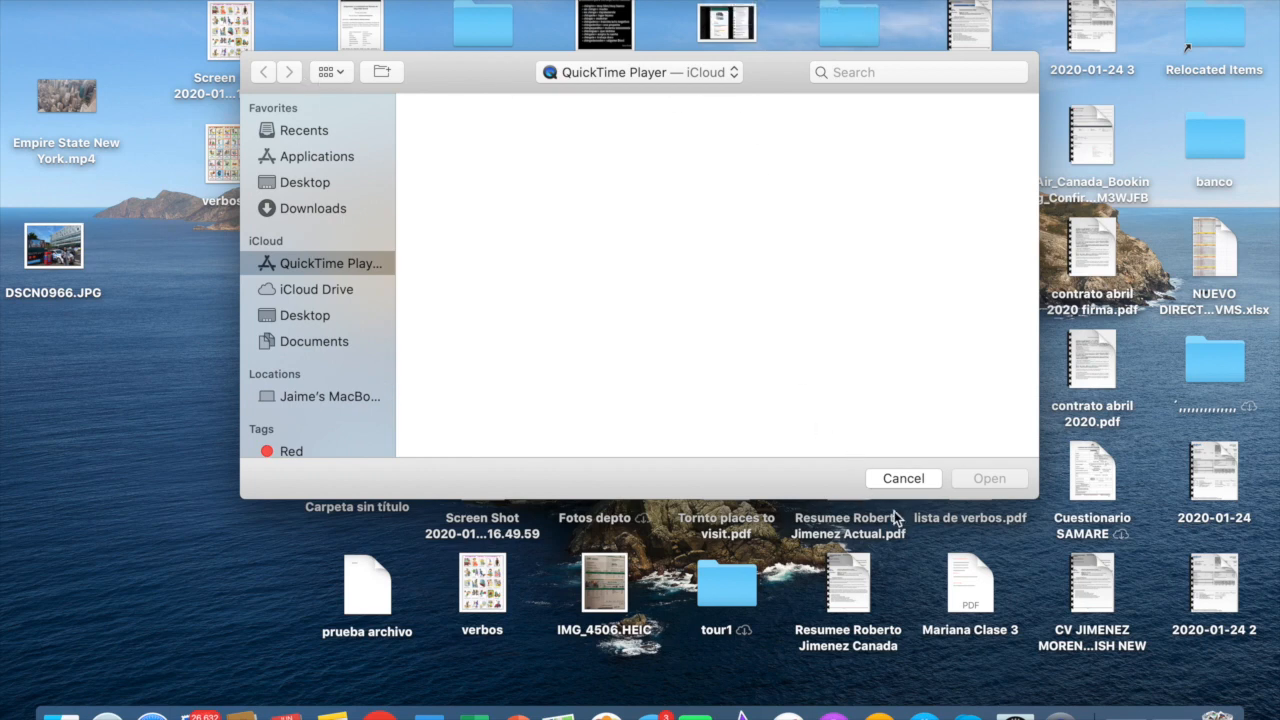
# - Unlock Security & Privacy with the administrator password and show the FileVault status for Macintosh HD
pyautogui.click(1010, 705)
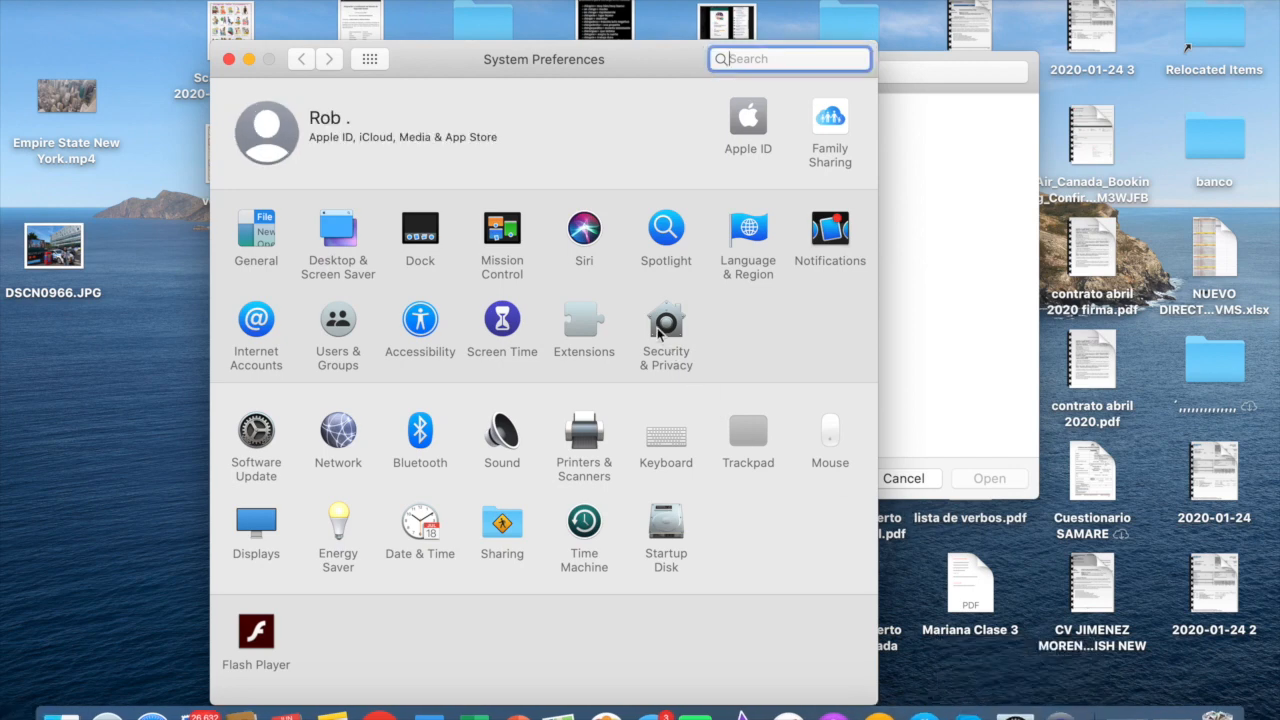
pyautogui.click(660, 325)
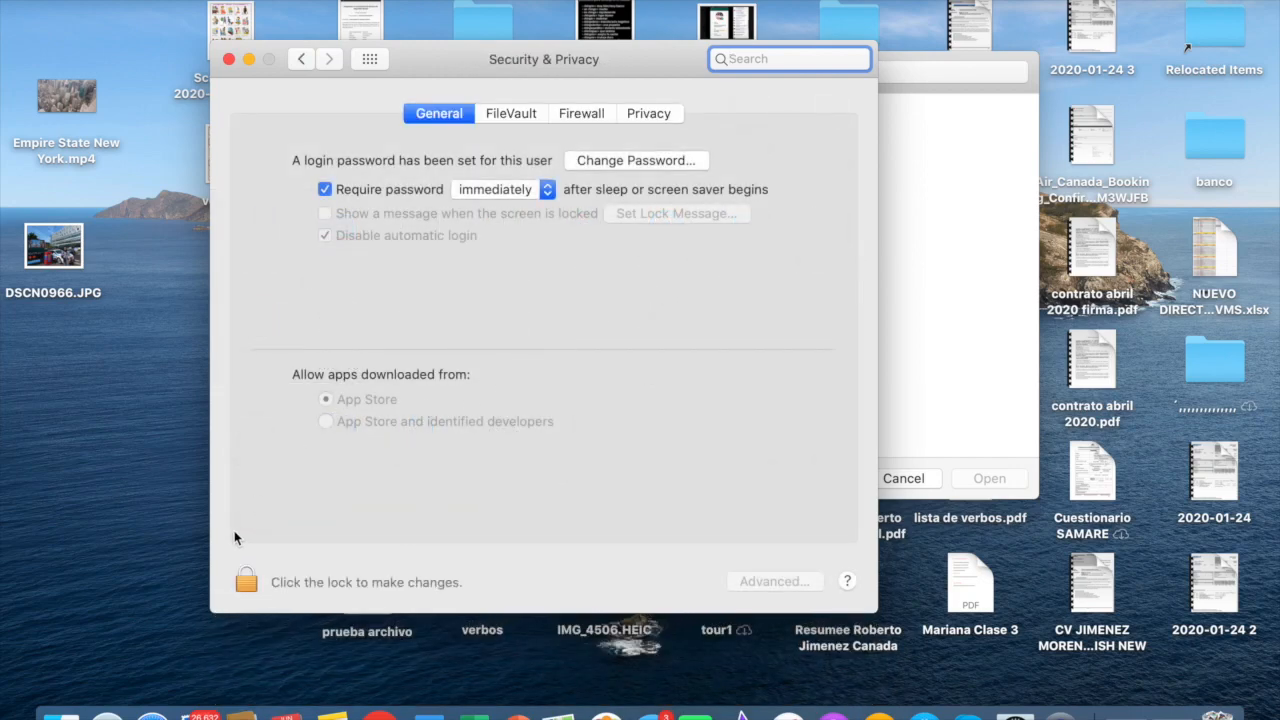
pyautogui.click(242, 578)
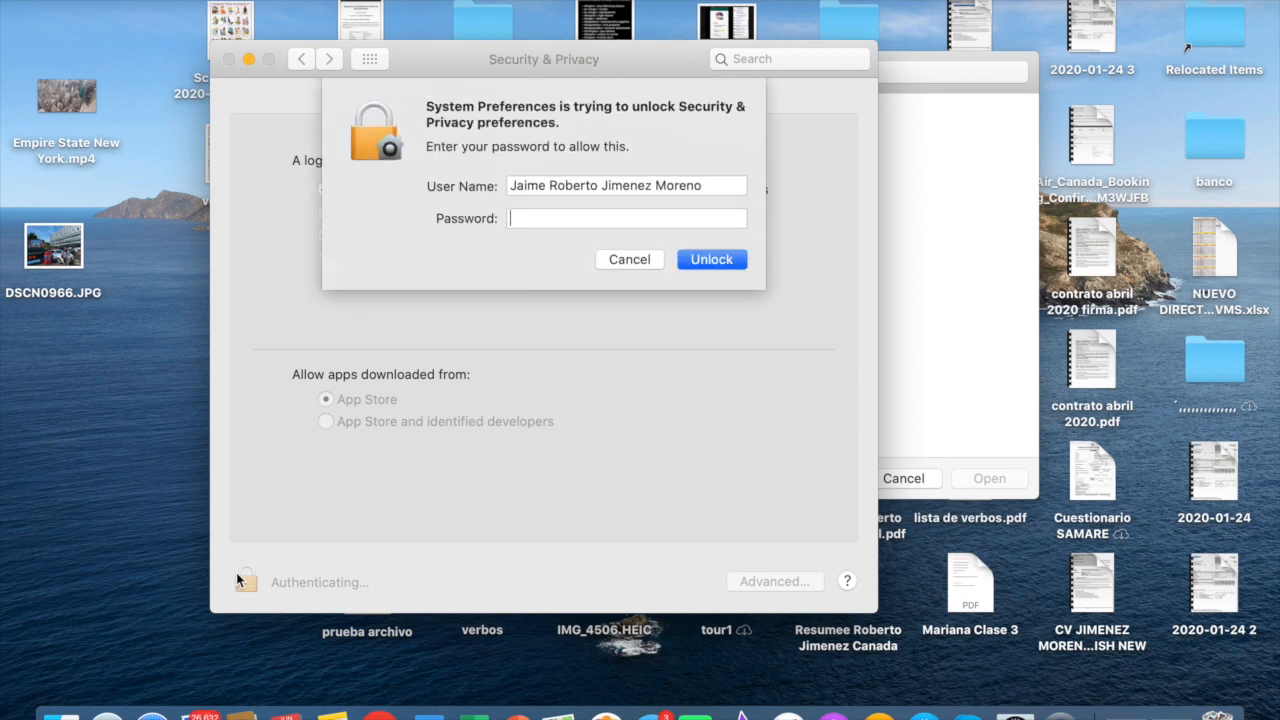
pyautogui.write('**')
pyautogui.write('**')
pyautogui.click(725, 267)
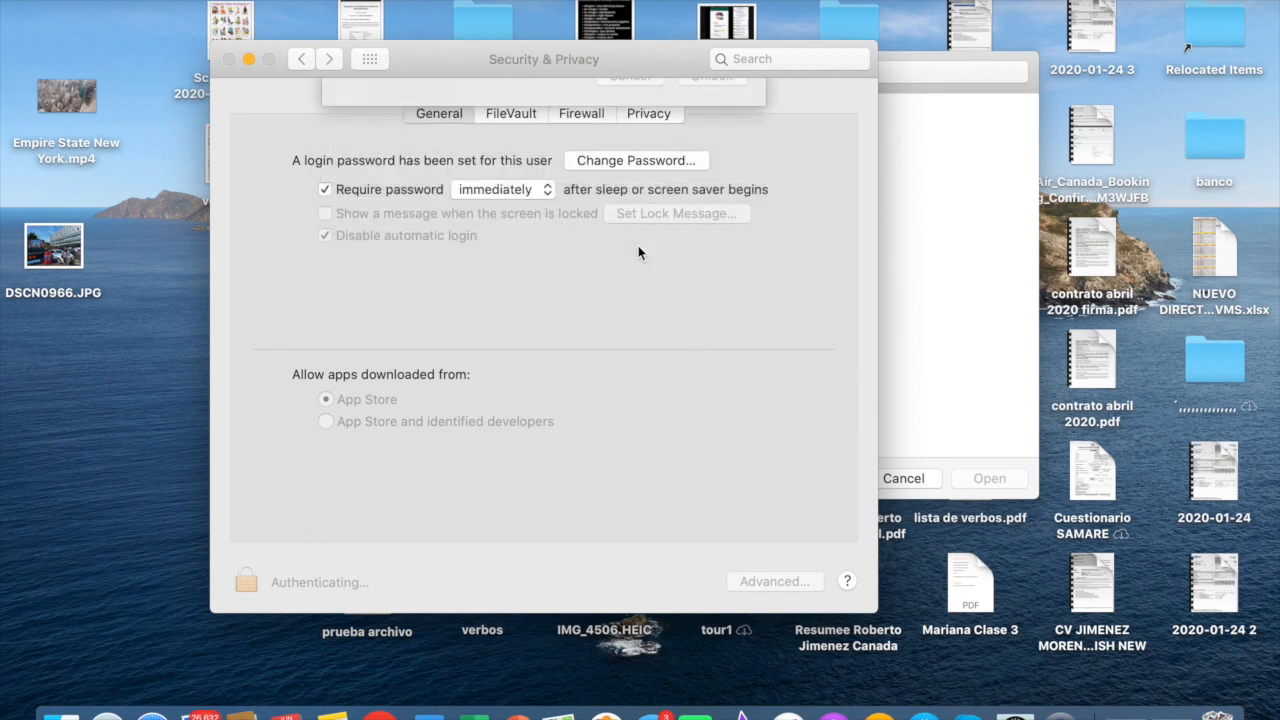
pyautogui.click(524, 116)
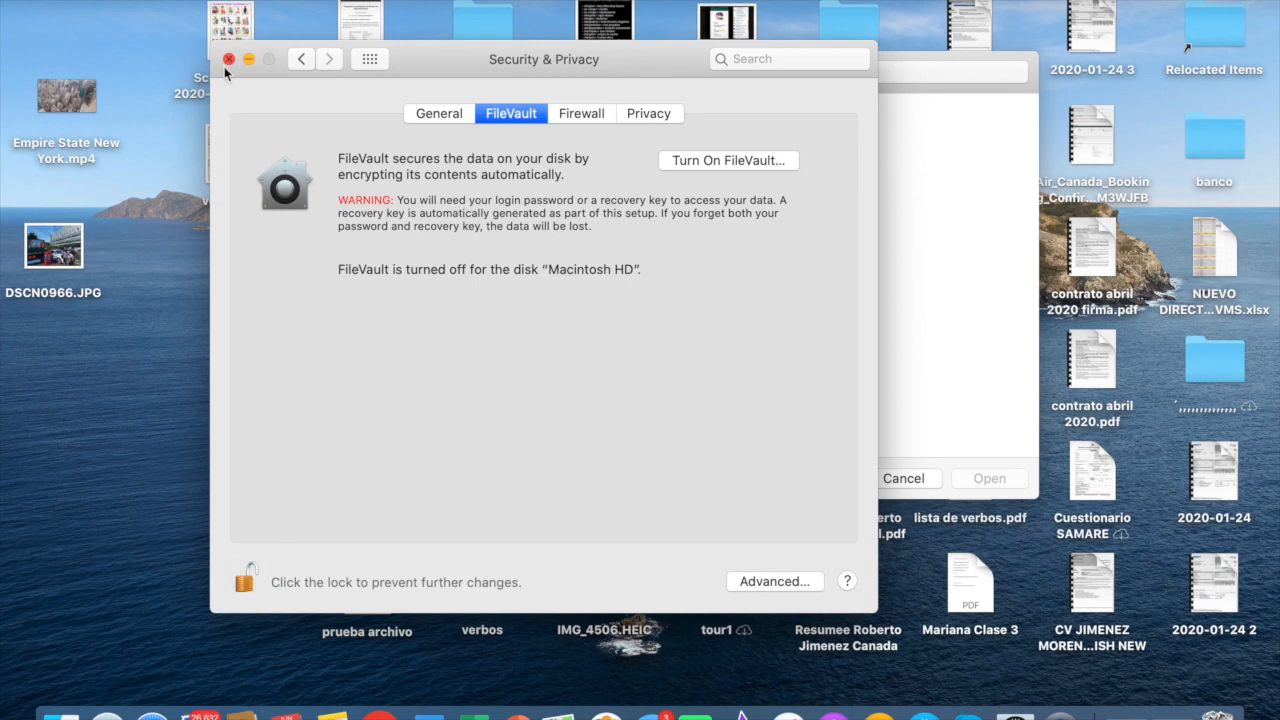
# - Return from Security & Privacy to the main preferences overview
pyautogui.click(301, 60)
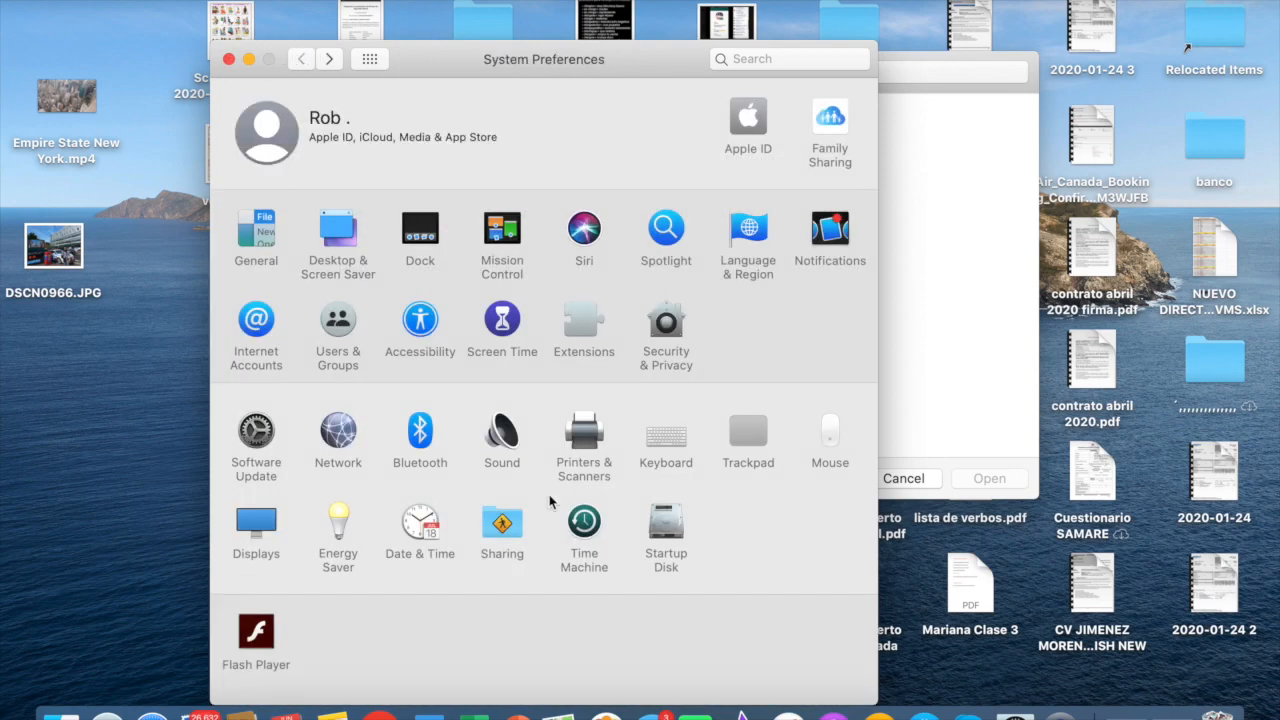
# - Go into the Energy Saver pane from the preferences grid
pyautogui.click(345, 533)
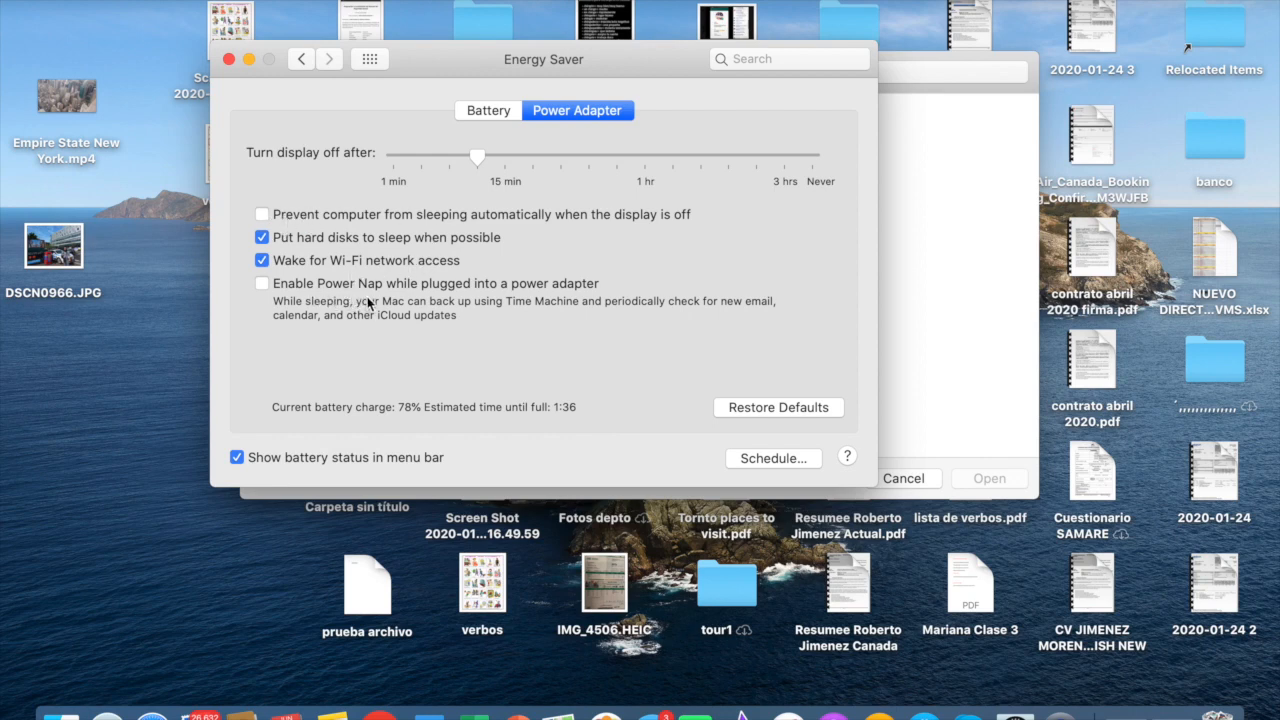
# - Verify Power Nap is unchecked under Battery and Power Adapter, ending on Battery
pyautogui.click(488, 110)
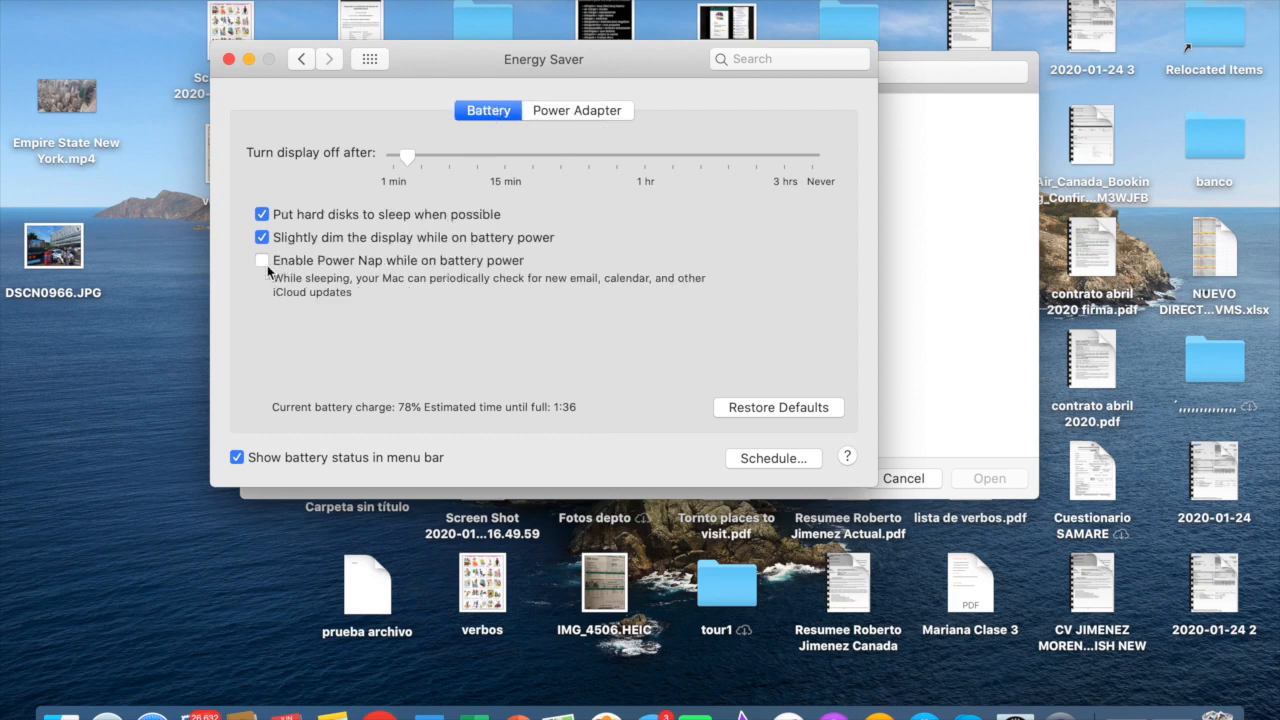
pyautogui.click(578, 109)
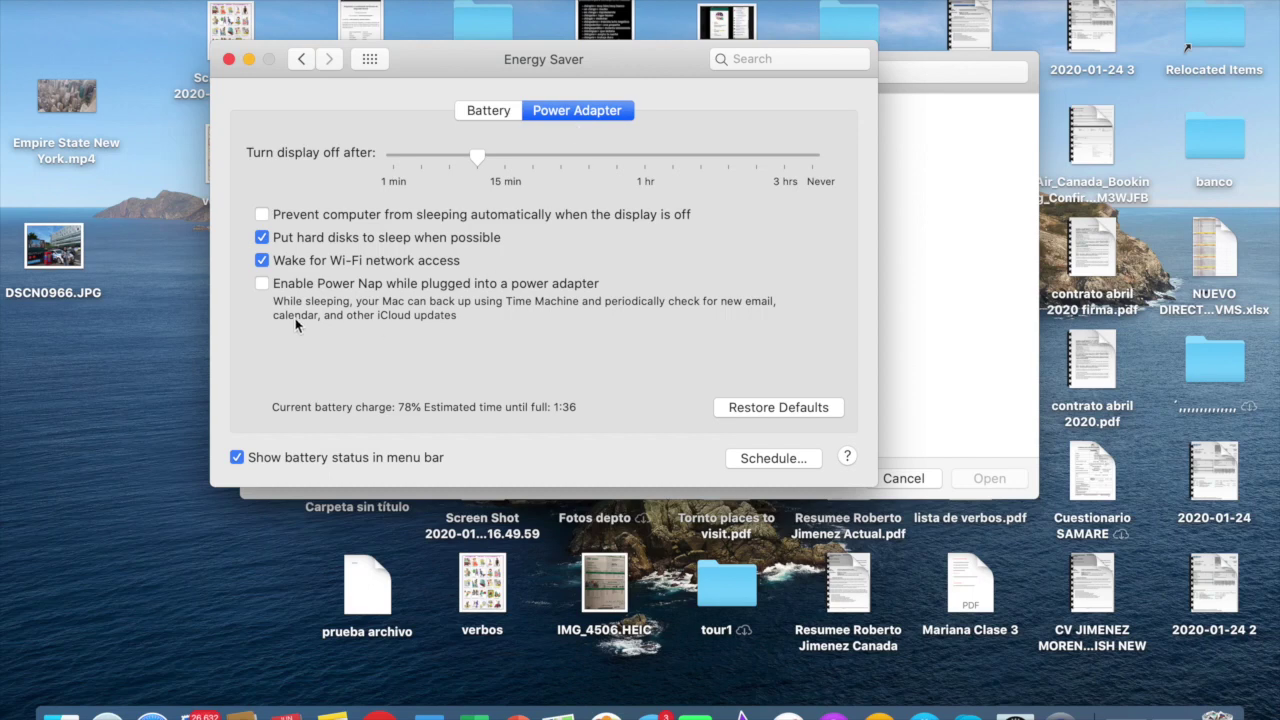
pyautogui.click(505, 114)
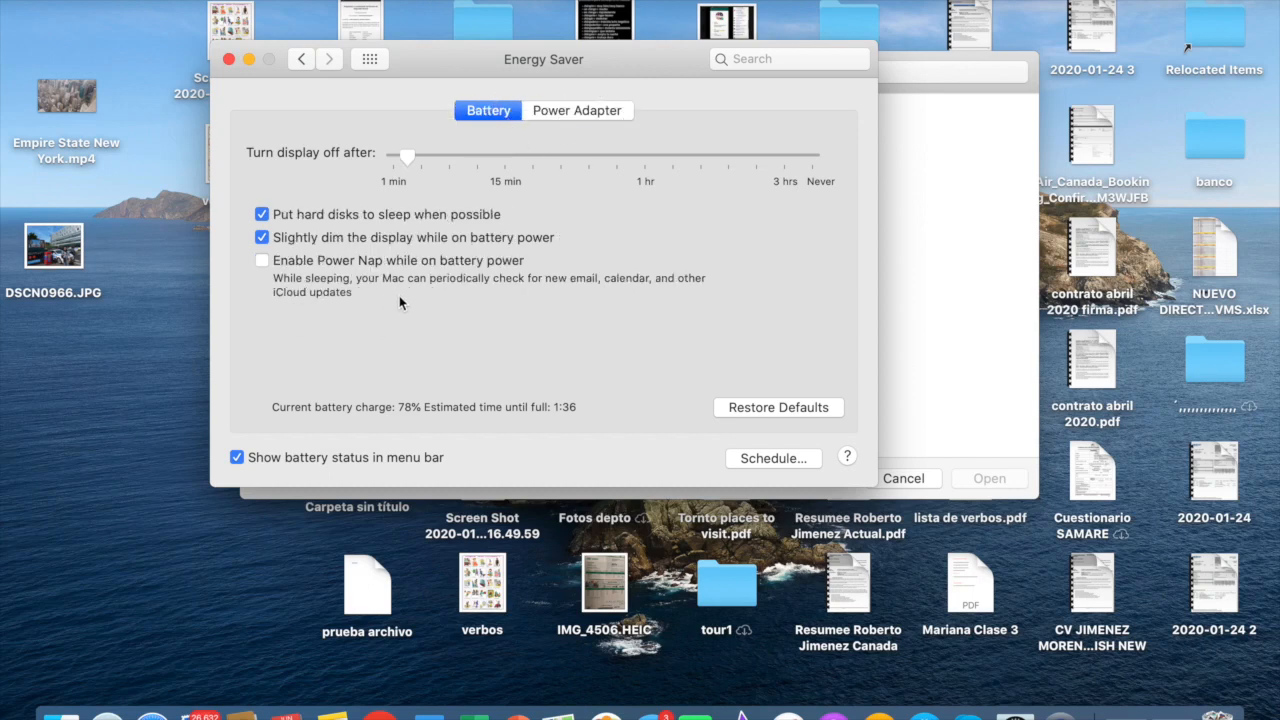